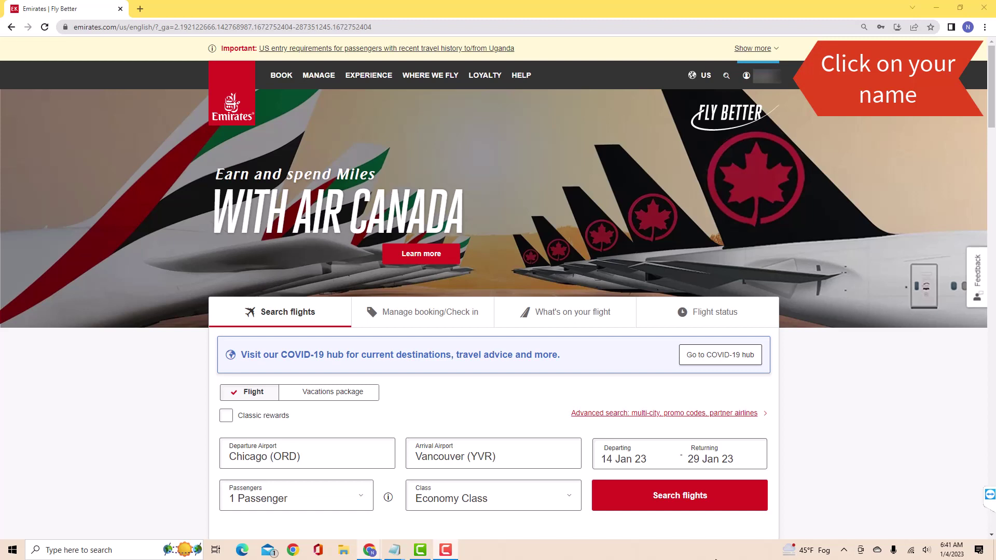
# Open the account name dropdown showing My Account and Logout options.
pyautogui.click(766, 75)
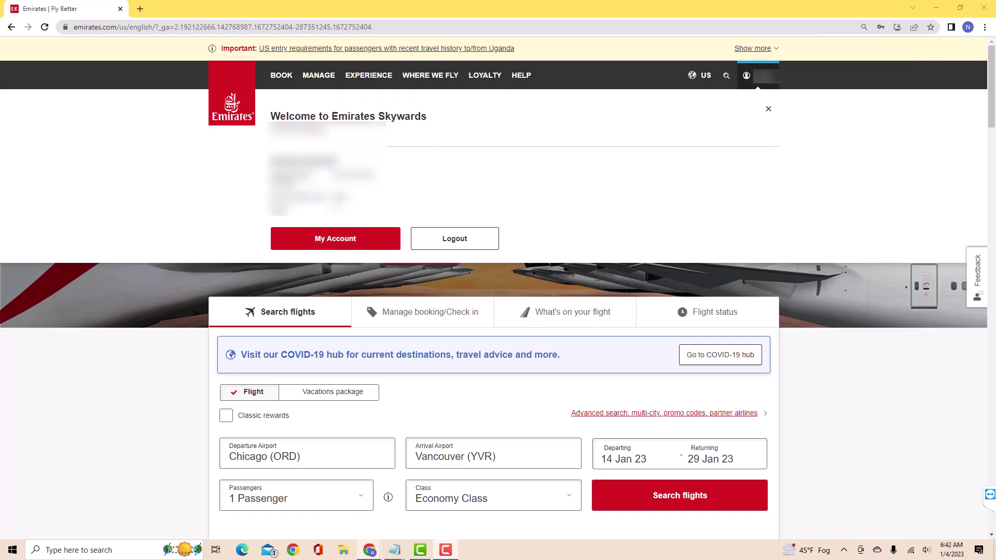